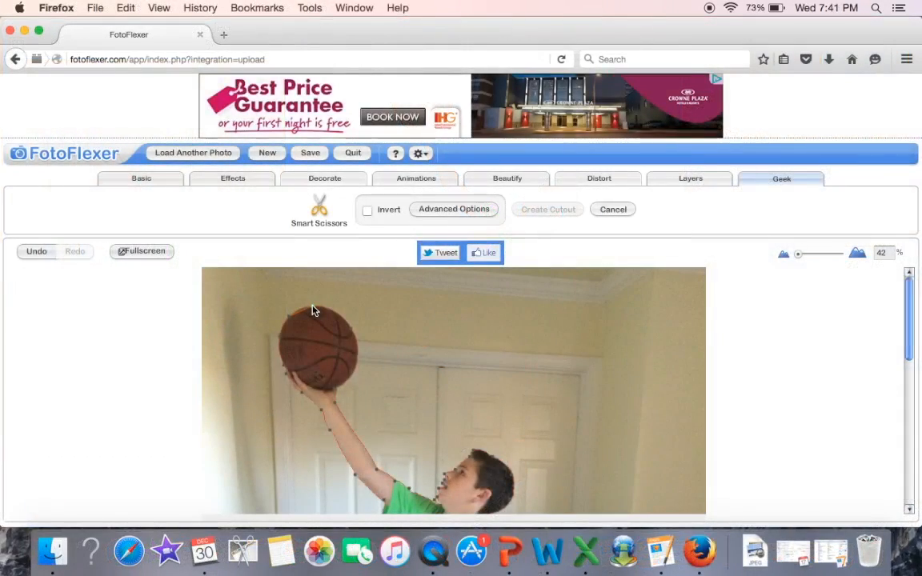
Step: Close the Smart Scissors outline at its starting point on top of the basketball
{"action": "left_click", "coordinate": [313, 311]}
{"action": "left_click", "coordinate": [312, 308]}
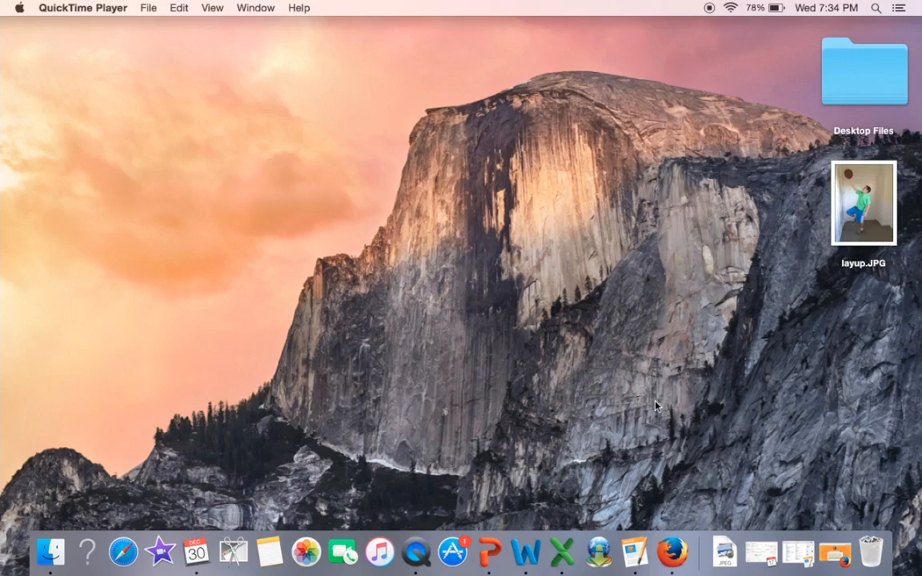
Step: Switch to Firefox and open the fotoflexer.com website
{"action": "left_click", "coordinate": [674, 550]}
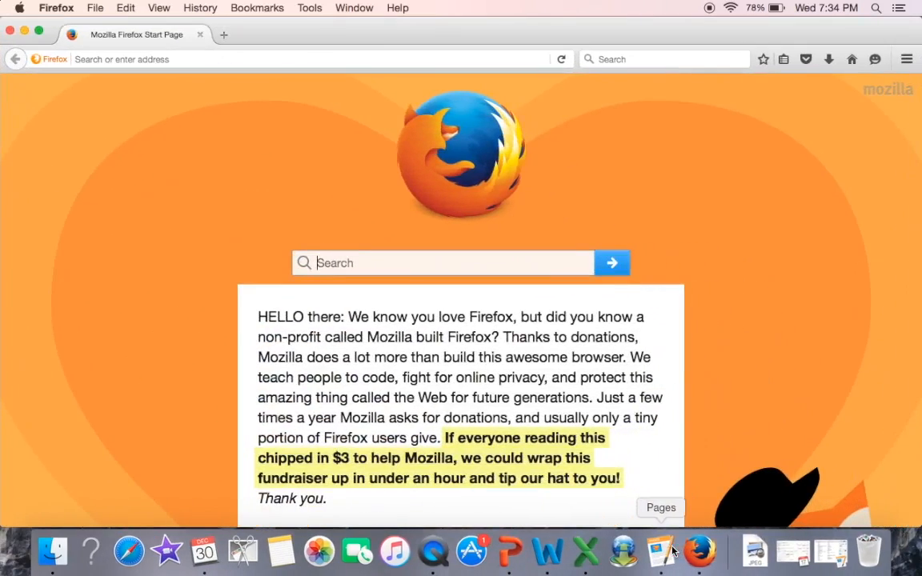
{"action": "left_click", "coordinate": [187, 59]}
{"action": "type", "text": "fotoflexer.com"}
{"action": "key", "text": "Return"}
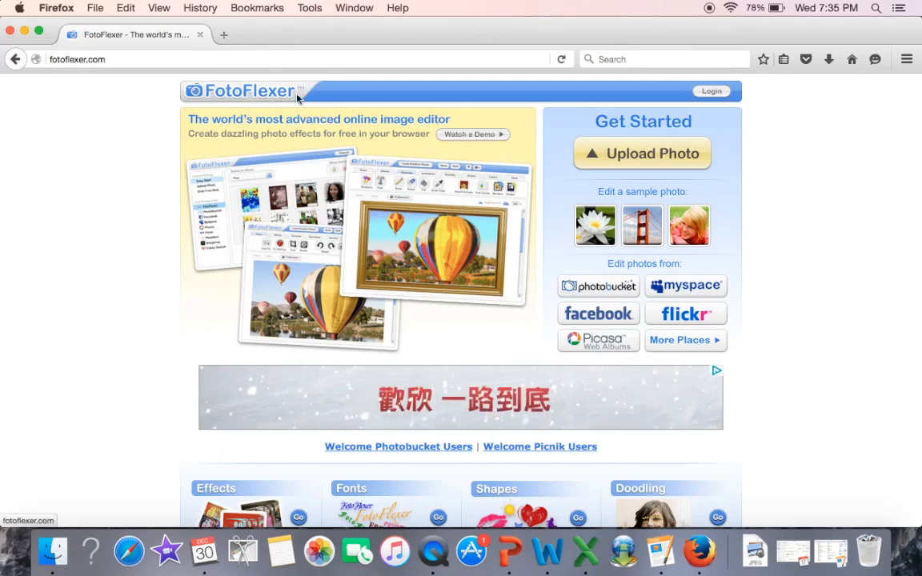
Step: Upload layup.JPG from the Desktop and rotate the canvas clockwise once
{"action": "left_click", "coordinate": [644, 155]}
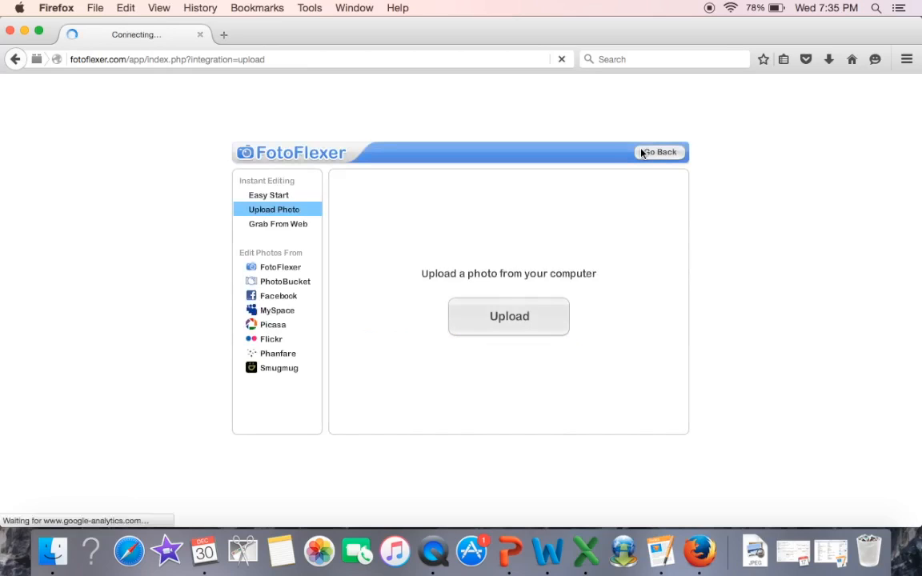
{"action": "left_click", "coordinate": [505, 317]}
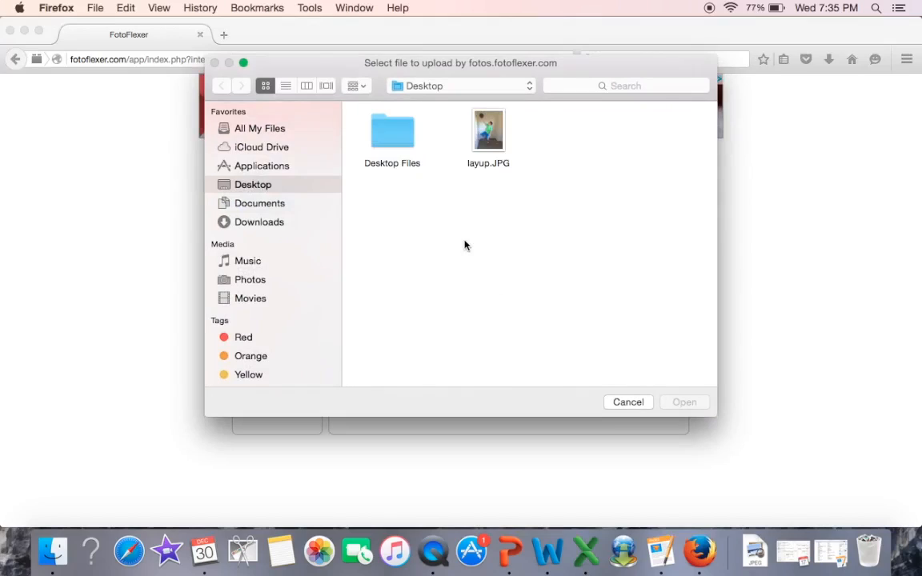
{"action": "left_click", "coordinate": [490, 141]}
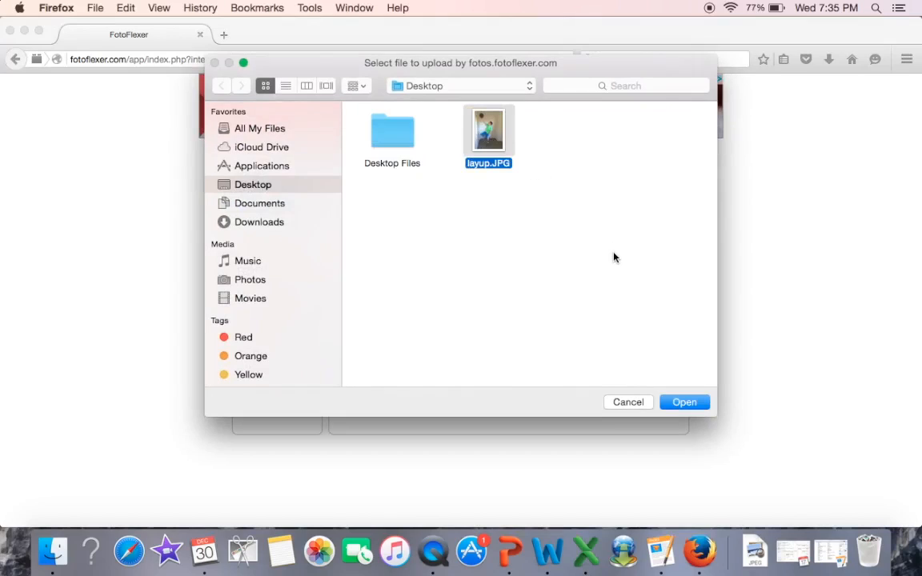
{"action": "left_click", "coordinate": [684, 403]}
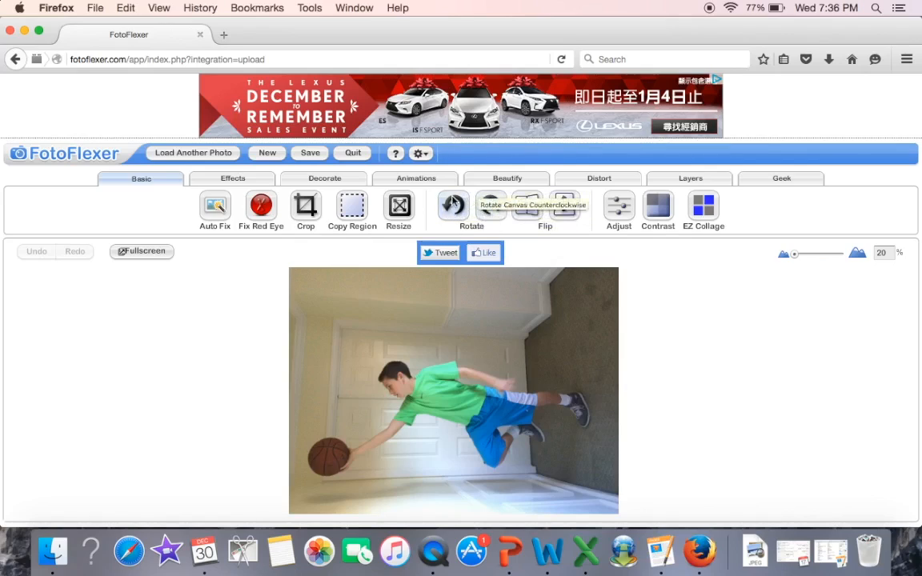
{"action": "left_click", "coordinate": [489, 207]}
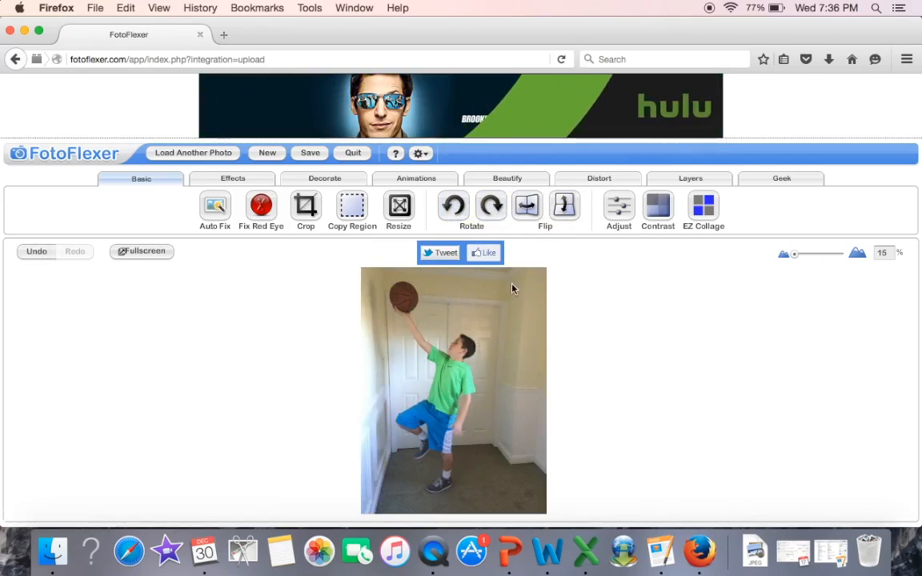
Step: Start a Smart Scissors outline at the top of the basketball and trace down the ball's right edge, working at 42% zoom
{"action": "left_click_drag", "start_coordinate": [795, 255], "coordinate": [801, 254]}
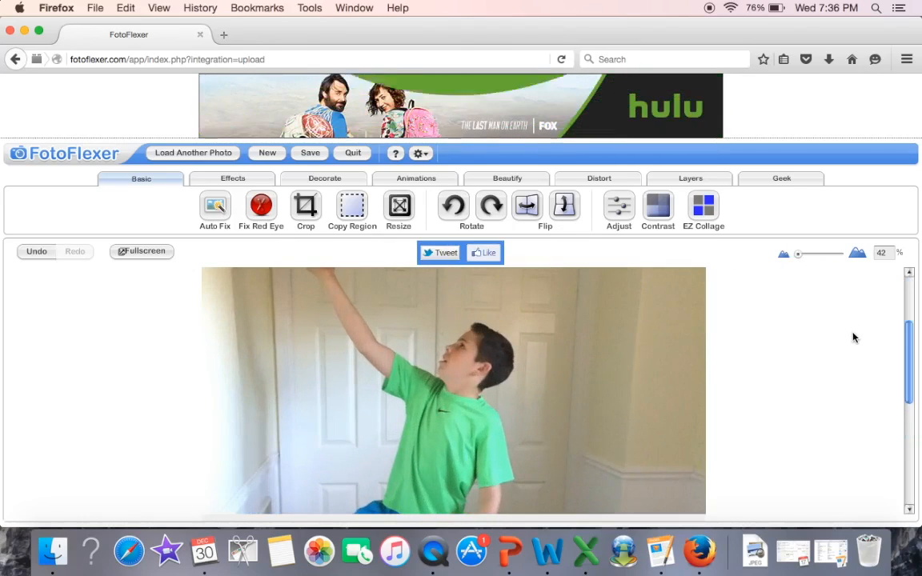
{"action": "scroll", "coordinate": [816, 320], "scroll_direction": "up", "scroll_amount": 5}
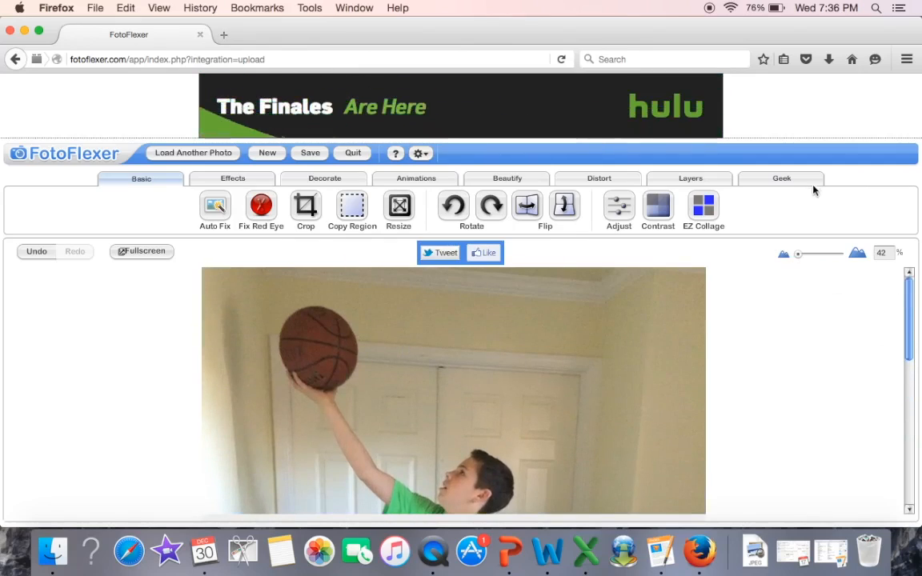
{"action": "left_click", "coordinate": [763, 184]}
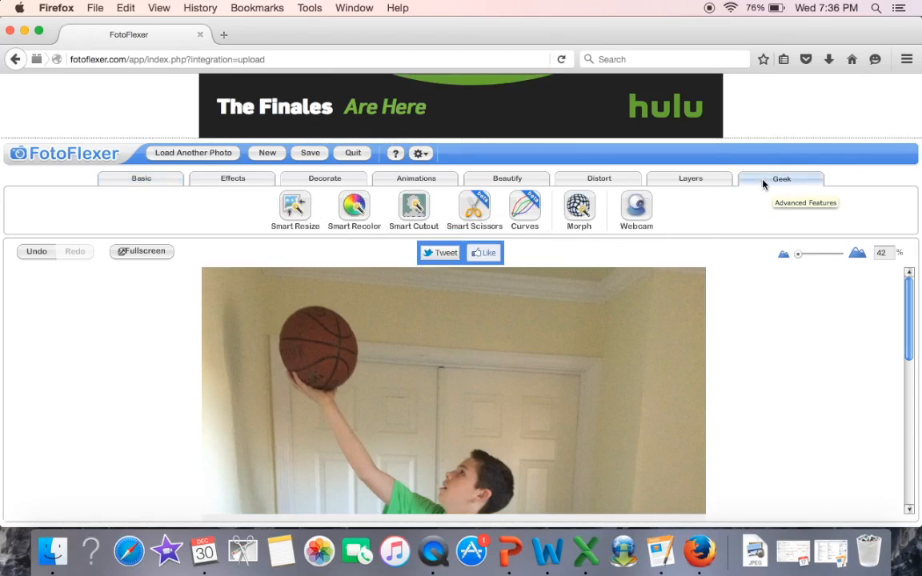
{"action": "left_click", "coordinate": [472, 204]}
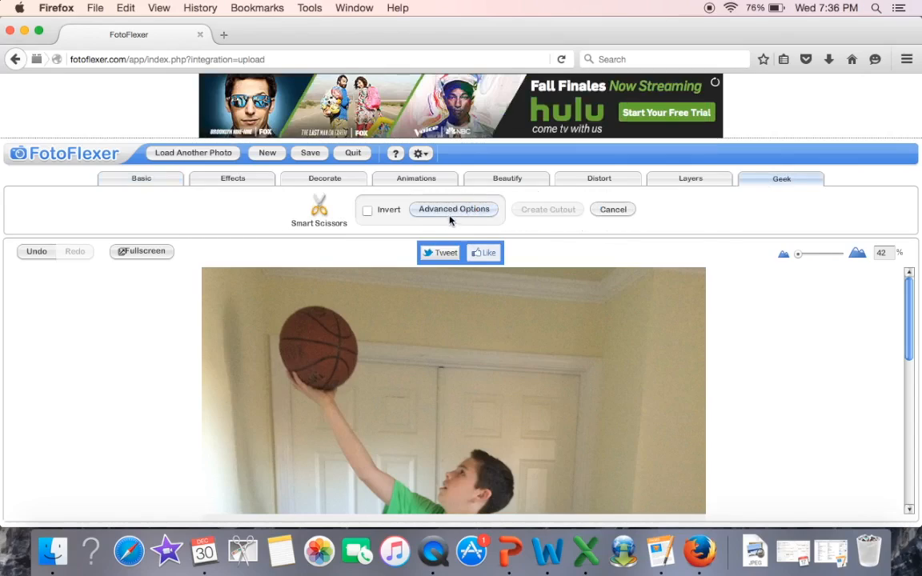
{"action": "left_click", "coordinate": [313, 305]}
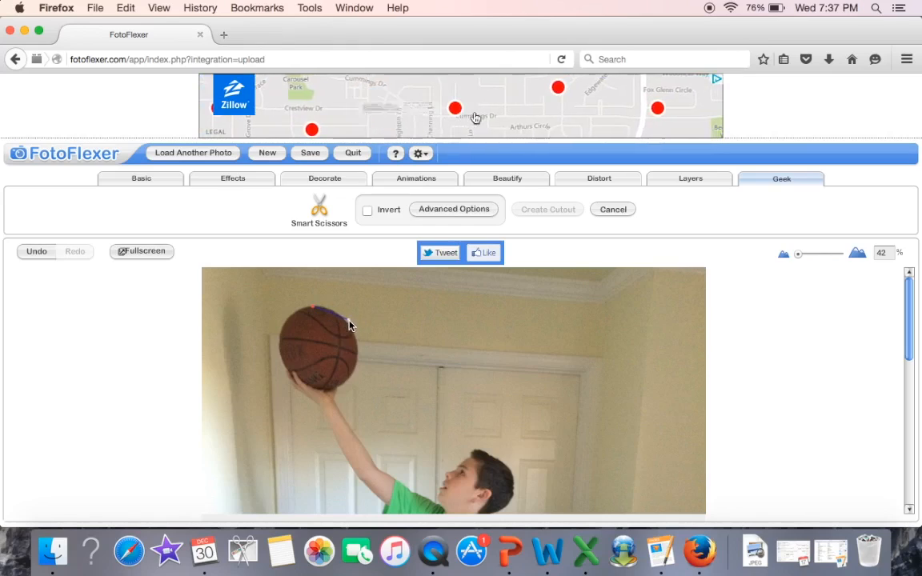
{"action": "left_click", "coordinate": [350, 327]}
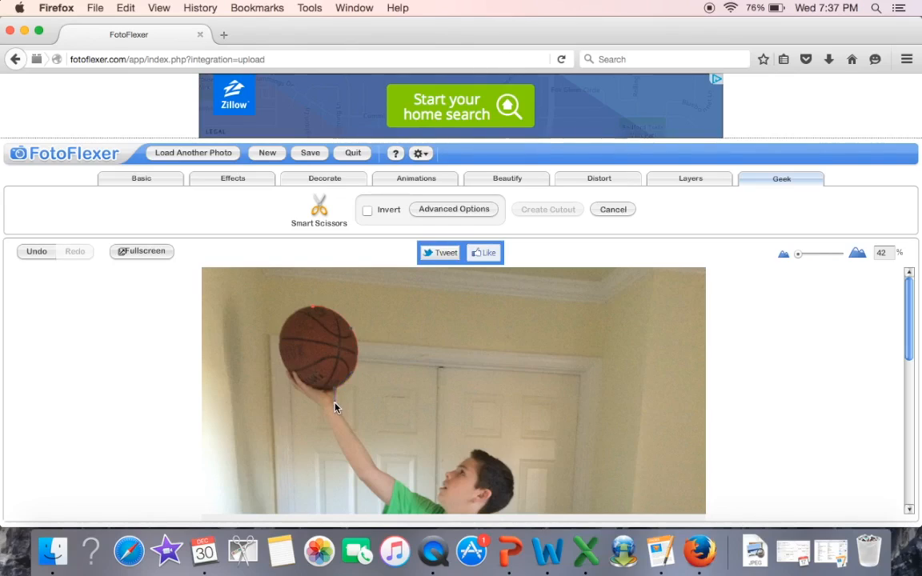
Step: Continue the outline down the raised arm, along the green sleeve and shoulder, and up the boy's face profile
{"action": "left_click", "coordinate": [362, 456]}
{"action": "left_click", "coordinate": [37, 253]}
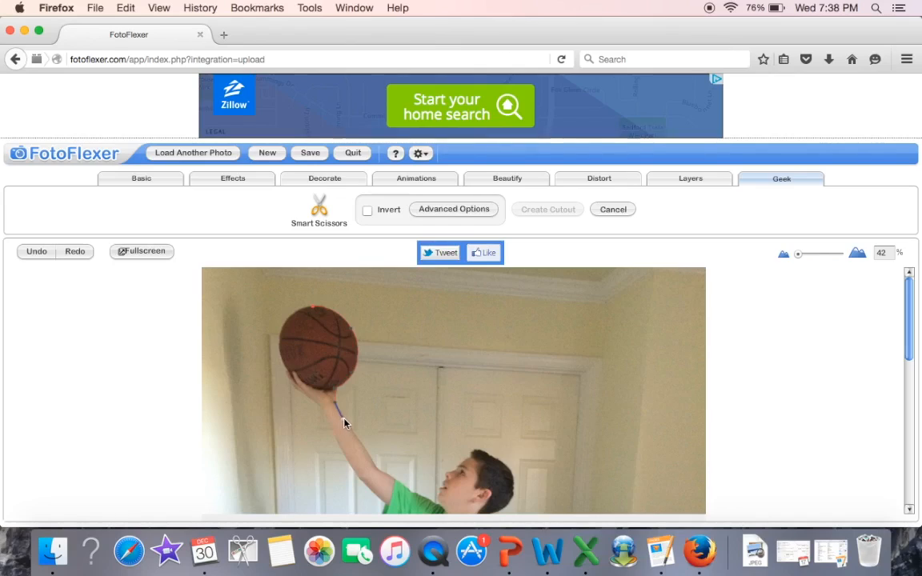
{"action": "left_click", "coordinate": [379, 475]}
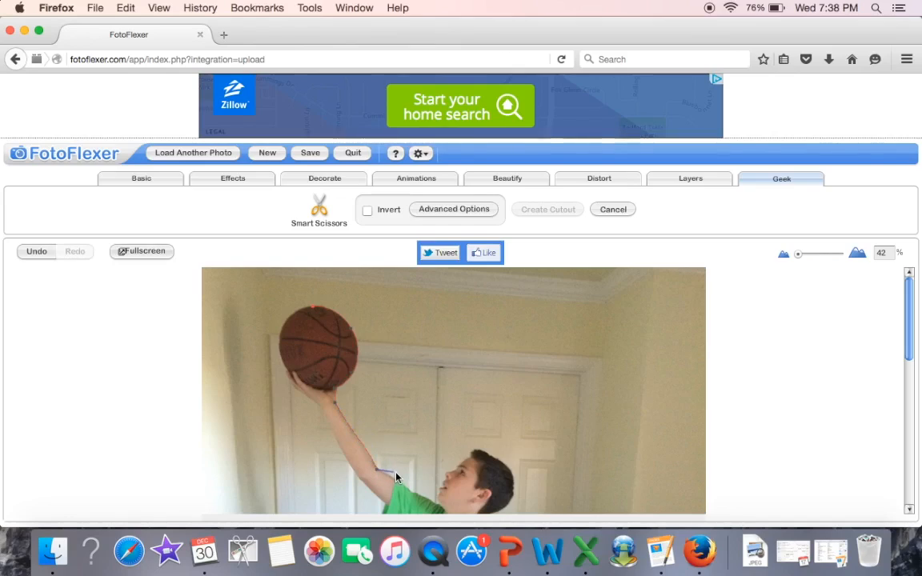
{"action": "left_click", "coordinate": [394, 485]}
{"action": "left_click", "coordinate": [435, 504]}
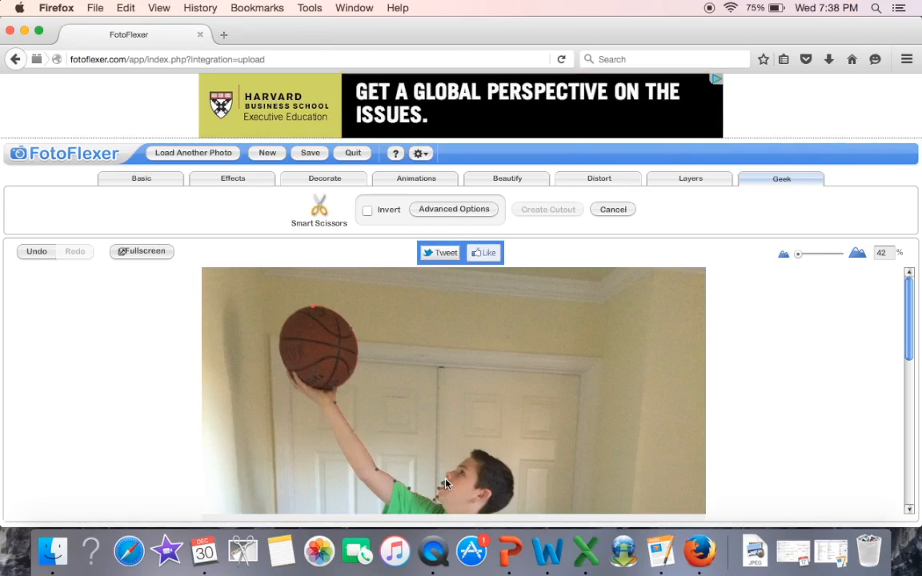
{"action": "left_click", "coordinate": [456, 470]}
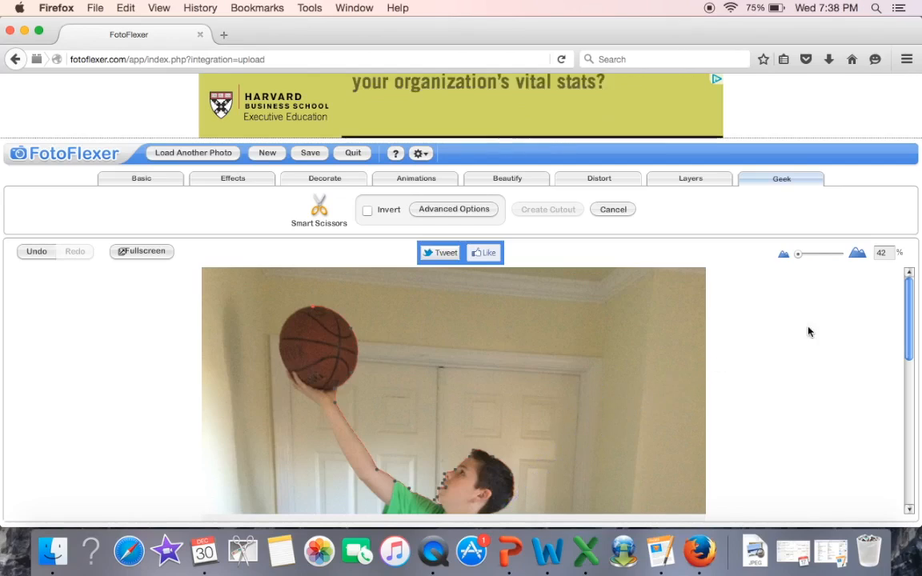
Step: Continue the outline from the back of the neck over the sleeve and down the lowered arm to the fingertips
{"action": "left_click_drag", "start_coordinate": [908, 305], "coordinate": [909, 367]}
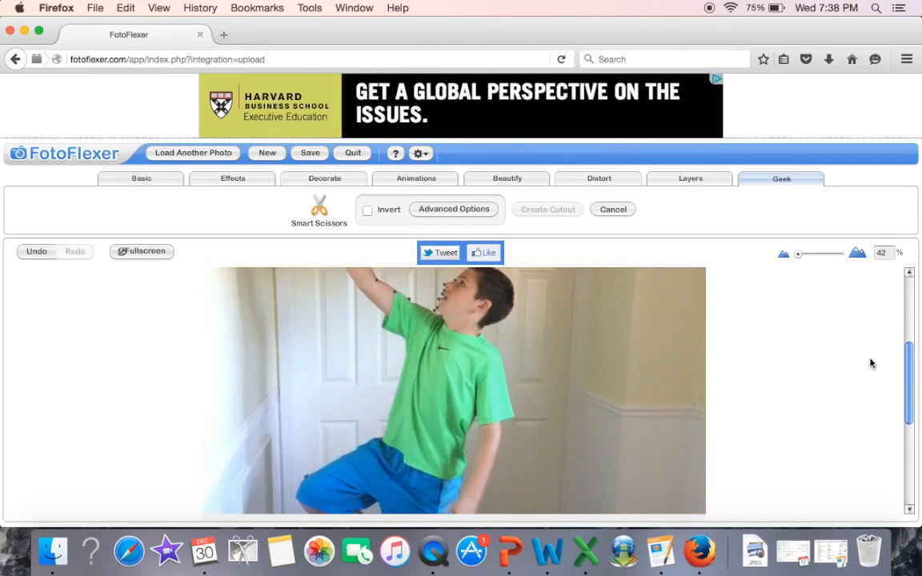
{"action": "left_click", "coordinate": [478, 332]}
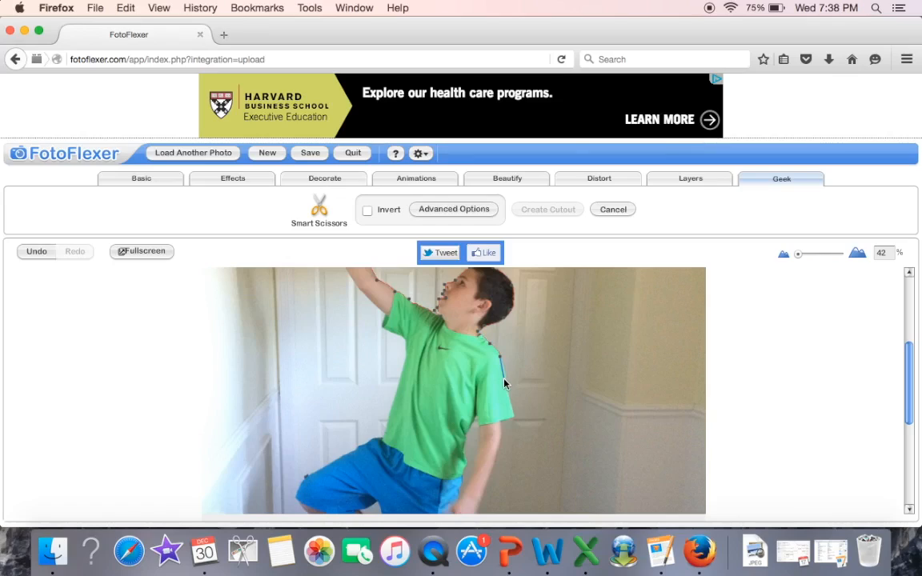
{"action": "left_click", "coordinate": [499, 421]}
{"action": "left_click", "coordinate": [481, 501]}
{"action": "left_click_drag", "start_coordinate": [907, 366], "coordinate": [899, 411]}
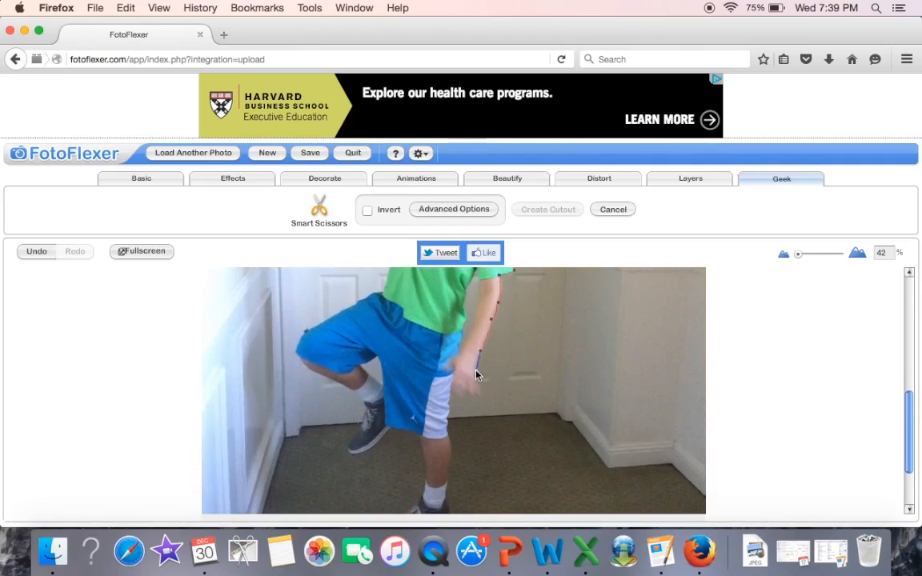
{"action": "left_click", "coordinate": [479, 391]}
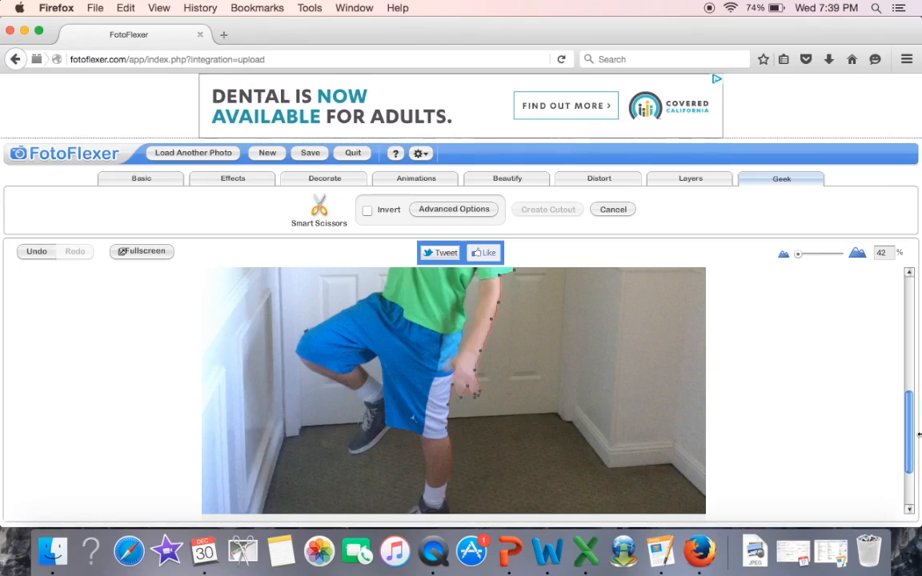
Step: Trace the outline around the legs and shoes, back up the body and raised arm, and close it on top of the basketball
{"action": "left_click_drag", "start_coordinate": [909, 438], "coordinate": [909, 468]}
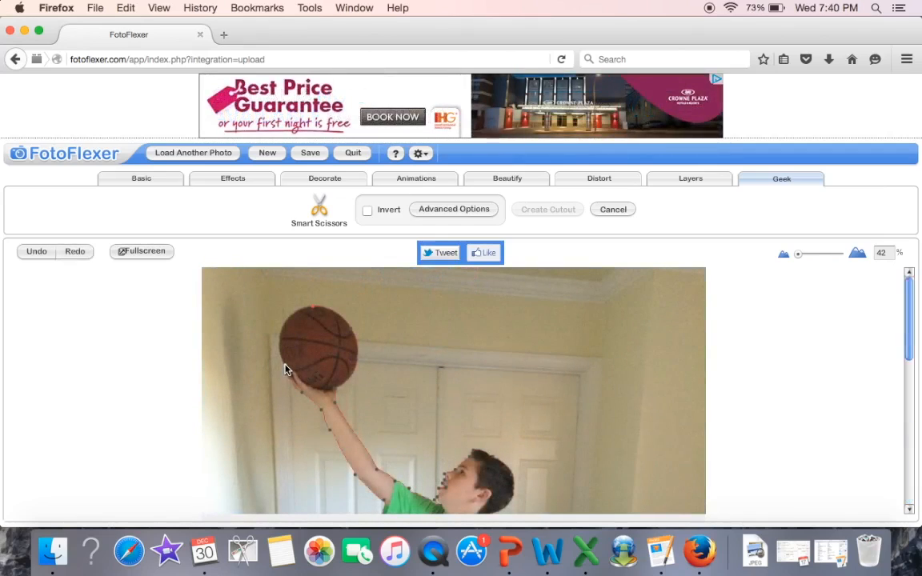
{"action": "left_click", "coordinate": [280, 351]}
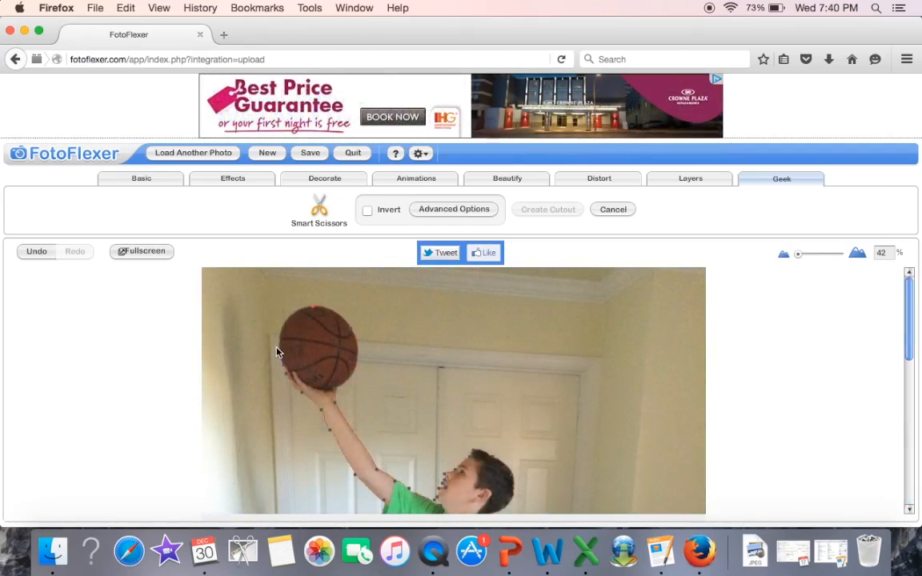
{"action": "left_click", "coordinate": [313, 310]}
{"action": "left_click", "coordinate": [313, 310]}
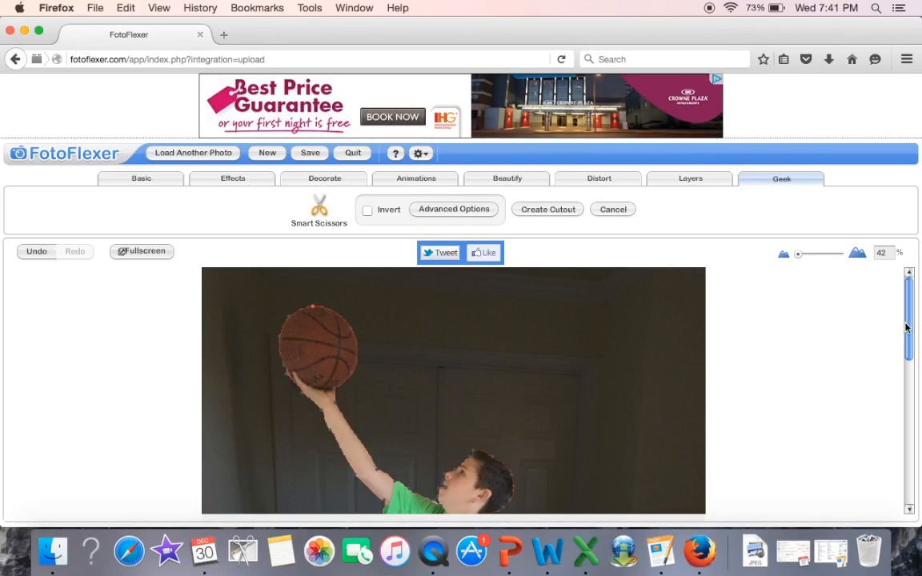
Step: Select the outline point behind the boy's head and create the cutout of the boy with the basketball
{"action": "left_click_drag", "start_coordinate": [907, 318], "coordinate": [908, 345]}
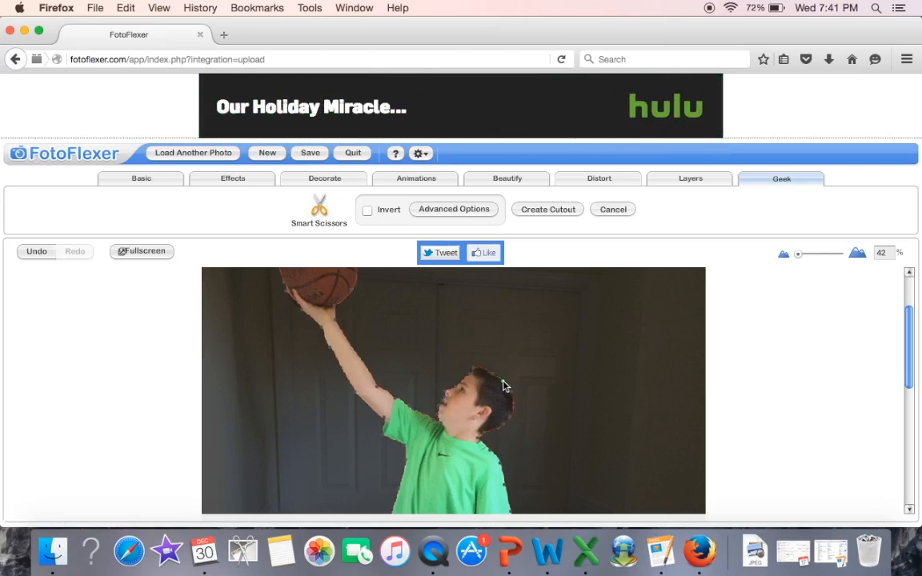
{"action": "left_click", "coordinate": [510, 416]}
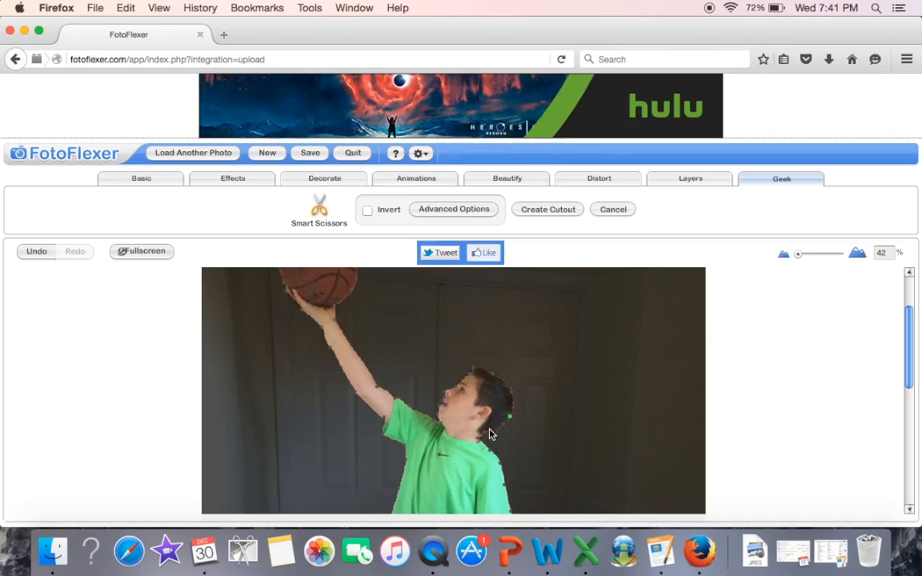
{"action": "left_click_drag", "start_coordinate": [909, 345], "coordinate": [910, 388]}
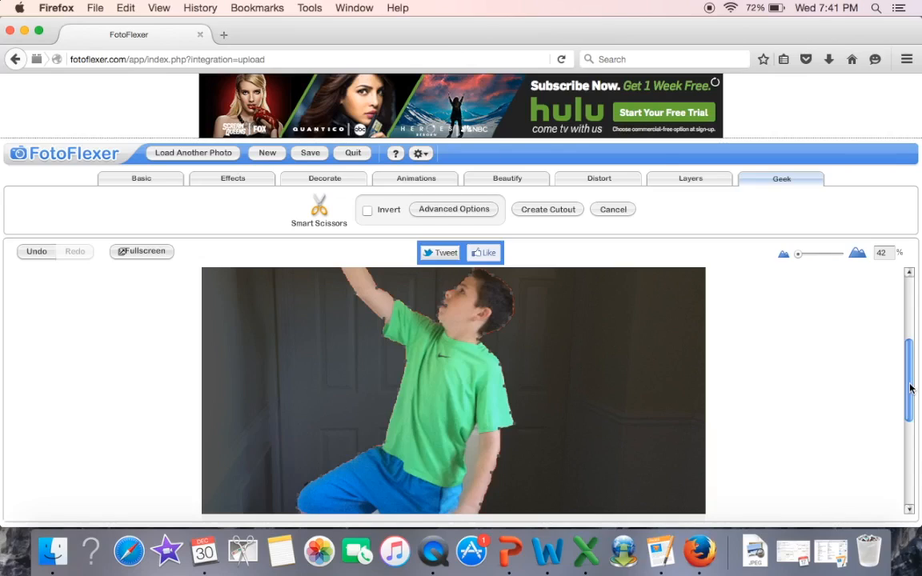
{"action": "left_click", "coordinate": [556, 212]}
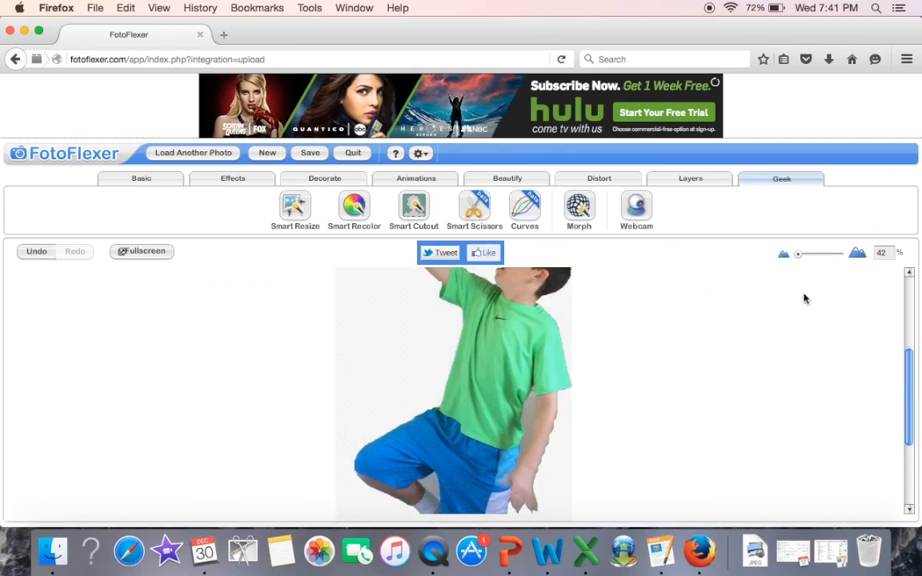
Step: Start a Smart Scissors outline at the armpit and trace down the inner edge of the lowered arm to the wrist, redoing the misplaced last point
{"action": "left_click_drag", "start_coordinate": [796, 257], "coordinate": [792, 258]}
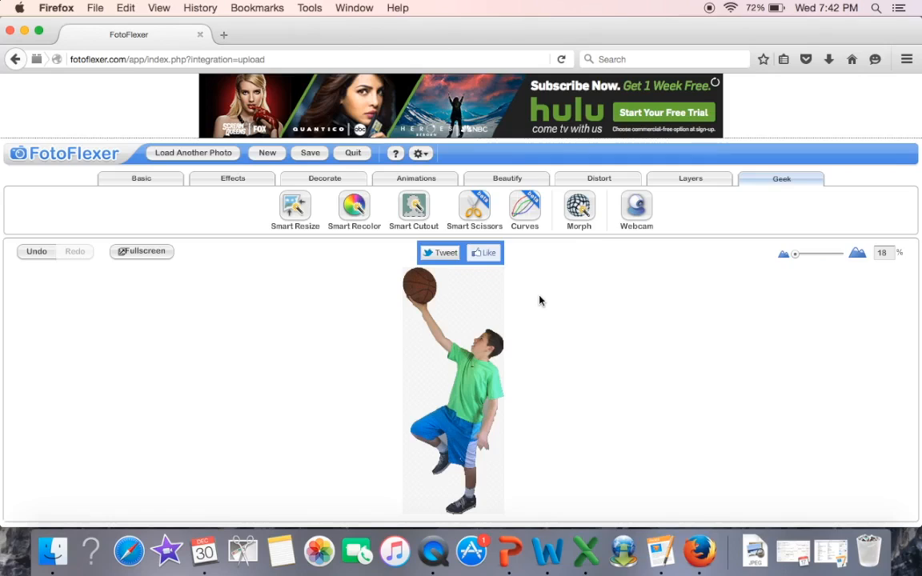
{"action": "left_click_drag", "start_coordinate": [794, 255], "coordinate": [804, 255]}
{"action": "left_click_drag", "start_coordinate": [910, 354], "coordinate": [913, 428]}
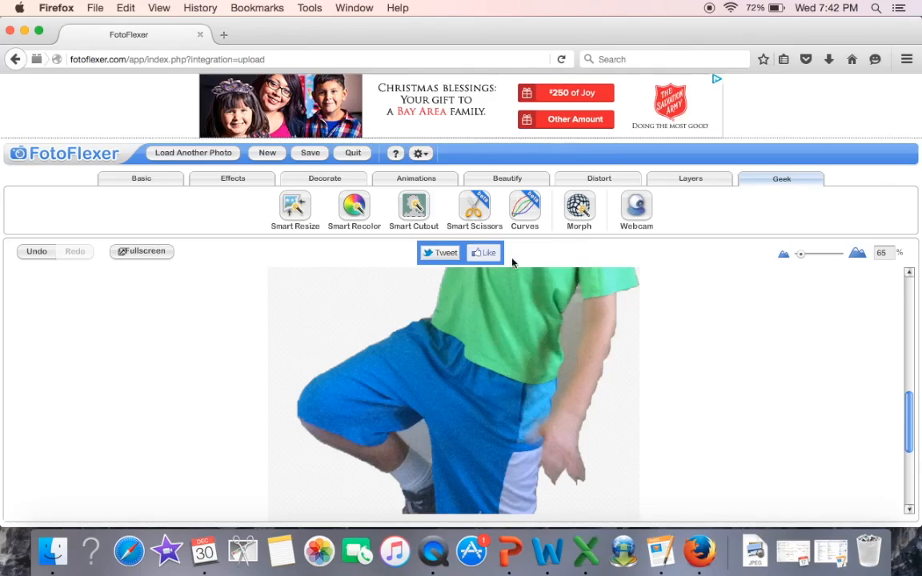
{"action": "left_click", "coordinate": [474, 208]}
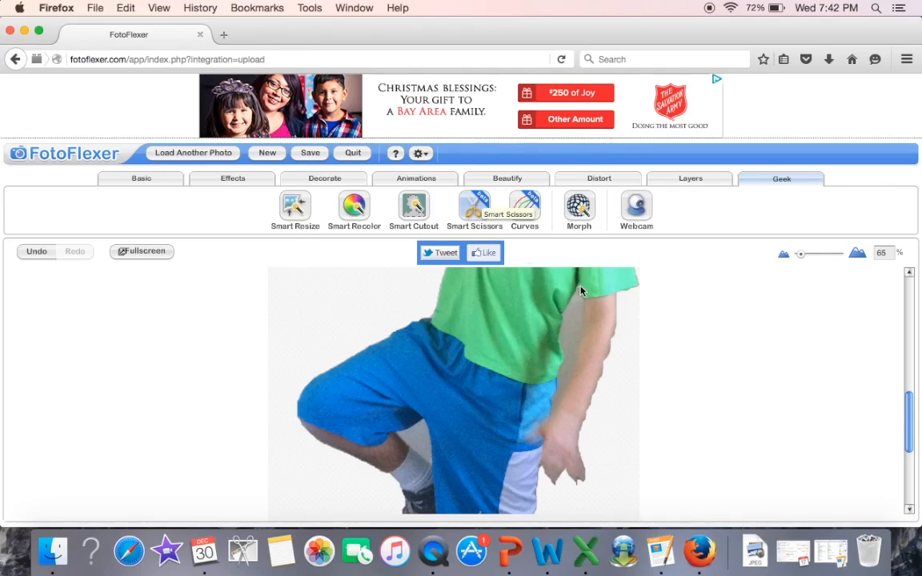
{"action": "left_click", "coordinate": [579, 287]}
{"action": "left_click", "coordinate": [579, 332]}
{"action": "left_click", "coordinate": [568, 382]}
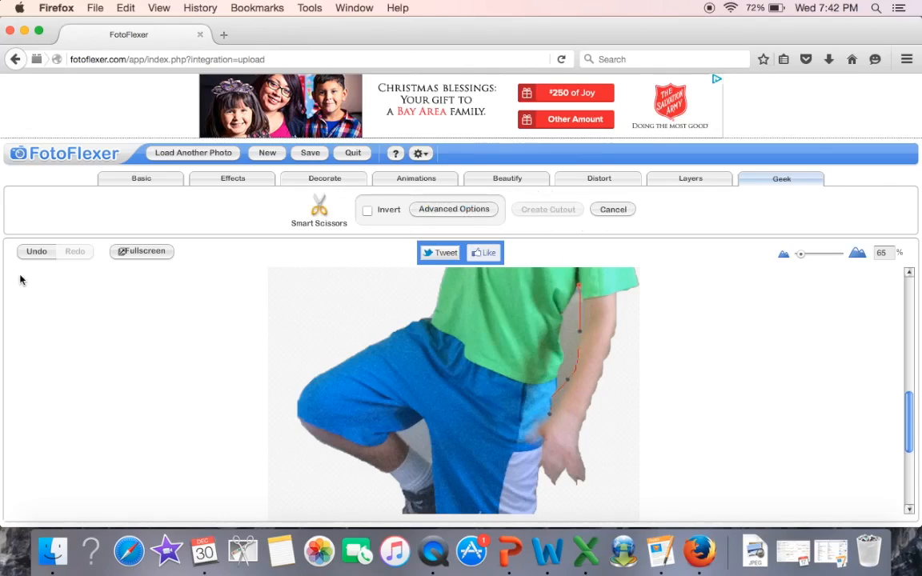
{"action": "left_click", "coordinate": [36, 251]}
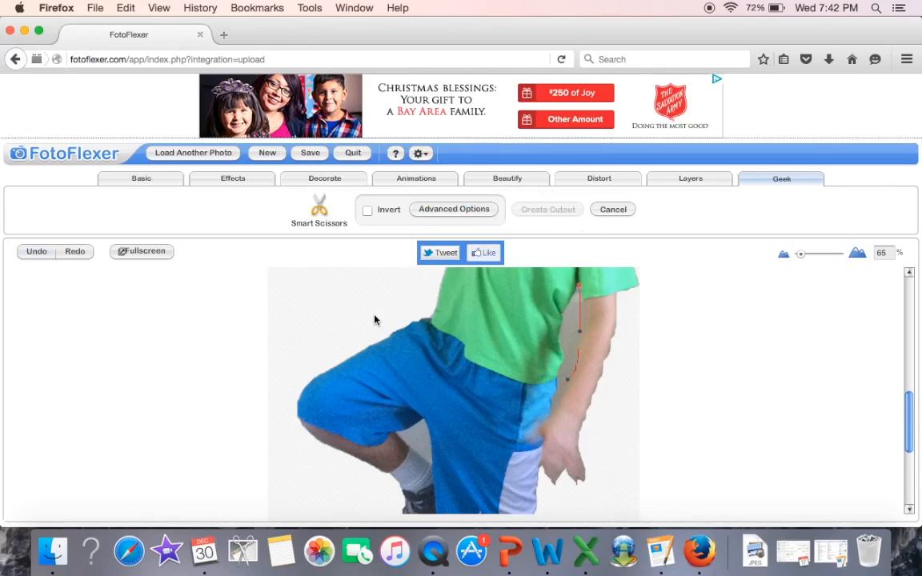
{"action": "left_click", "coordinate": [560, 405]}
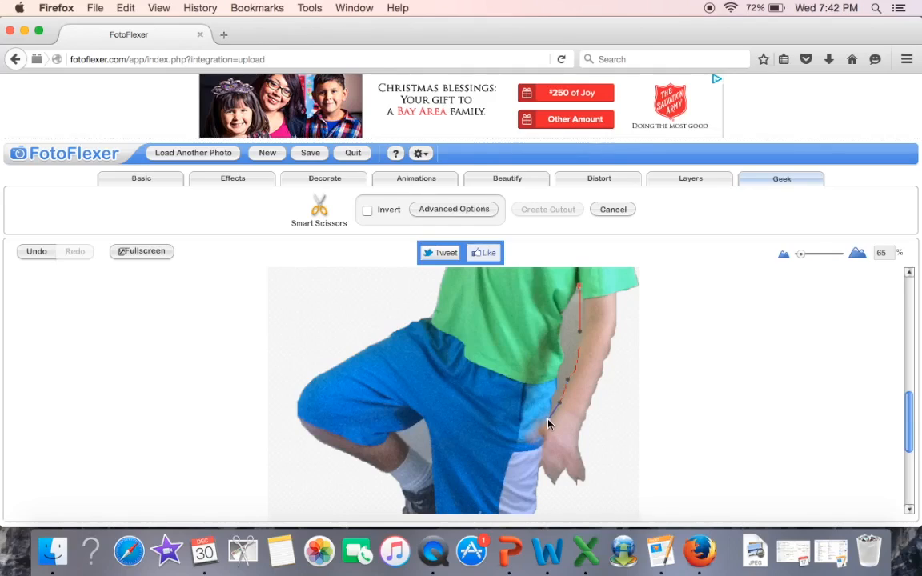
Step: Close the outline up along the shorts and shirt edge, and remove the gap between arm and body with an inverted cutout
{"action": "left_click", "coordinate": [555, 376]}
{"action": "left_click", "coordinate": [561, 360]}
{"action": "left_click", "coordinate": [577, 290]}
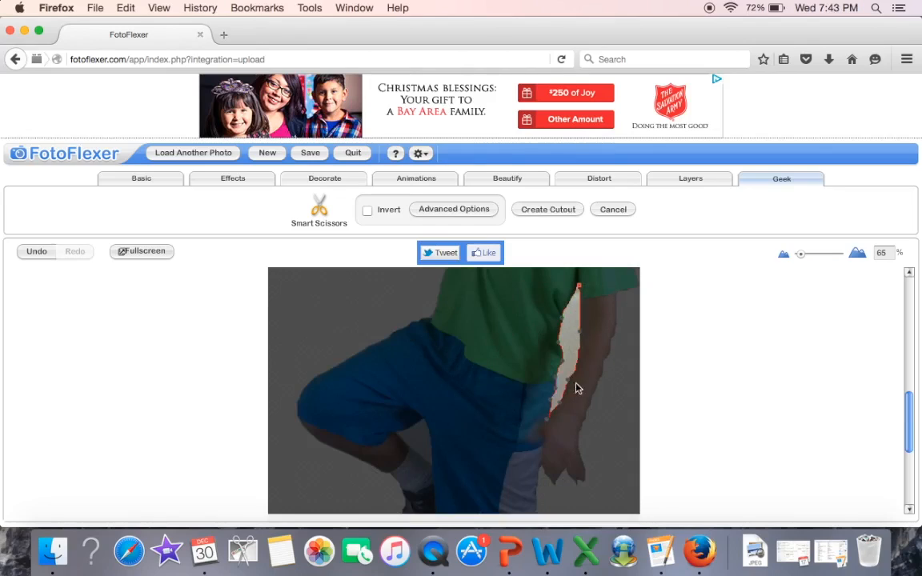
{"action": "left_click", "coordinate": [562, 342]}
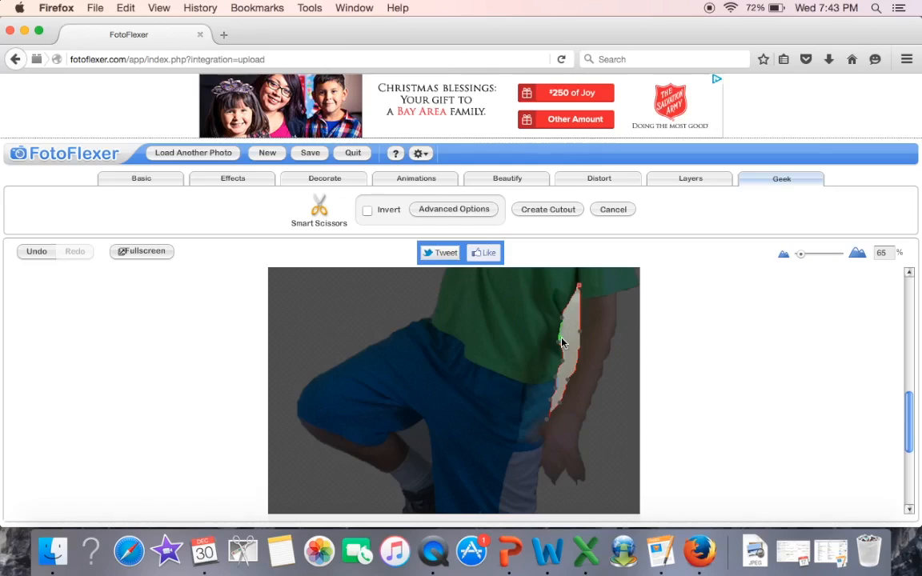
{"action": "left_click", "coordinate": [367, 212]}
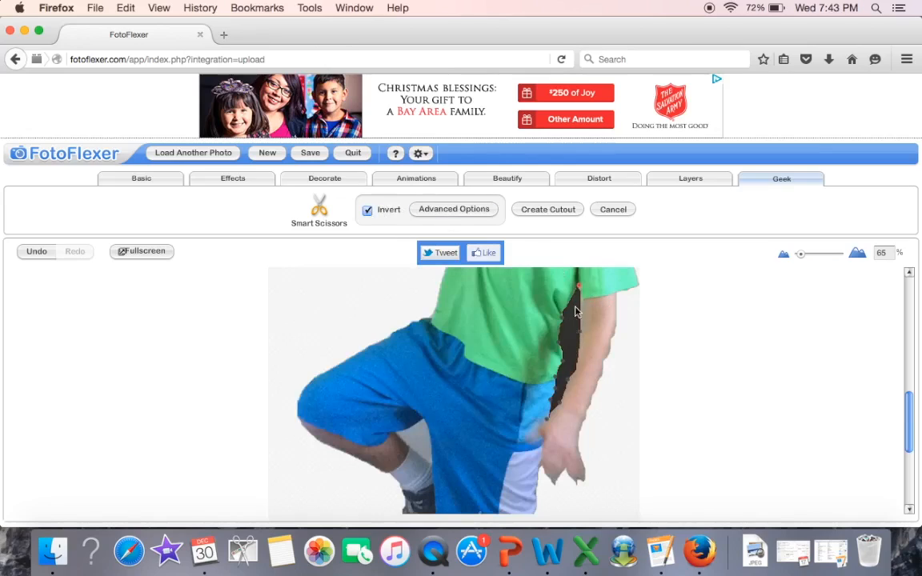
{"action": "left_click", "coordinate": [552, 210]}
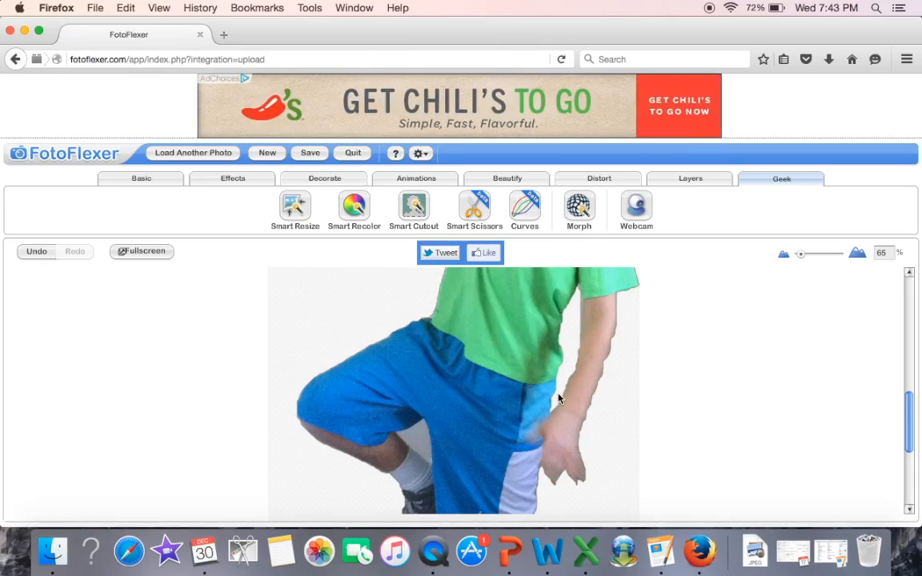
Step: Outline the background gap between the raised leg and the shorts with Smart Scissors and remove it with an inverted cutout
{"action": "left_click_drag", "start_coordinate": [909, 418], "coordinate": [911, 455]}
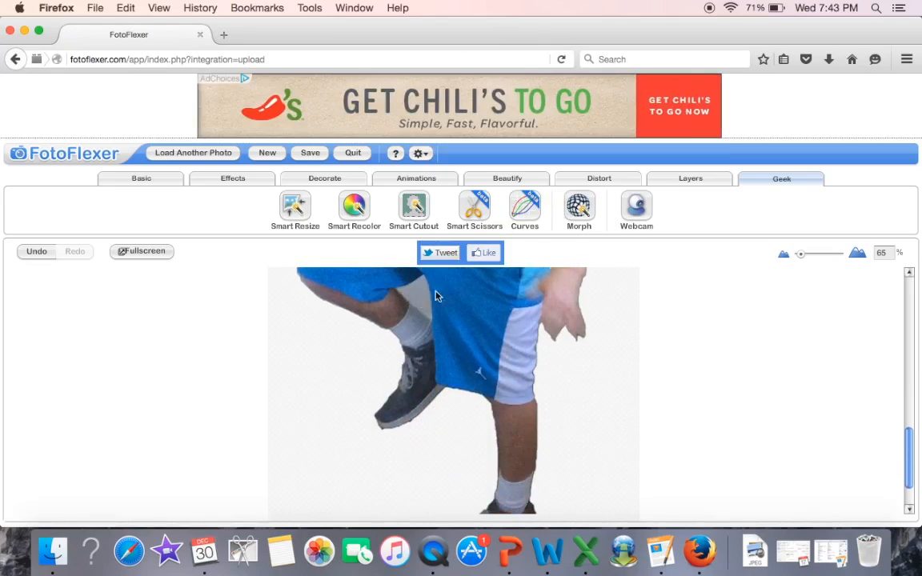
{"action": "left_click", "coordinate": [475, 210]}
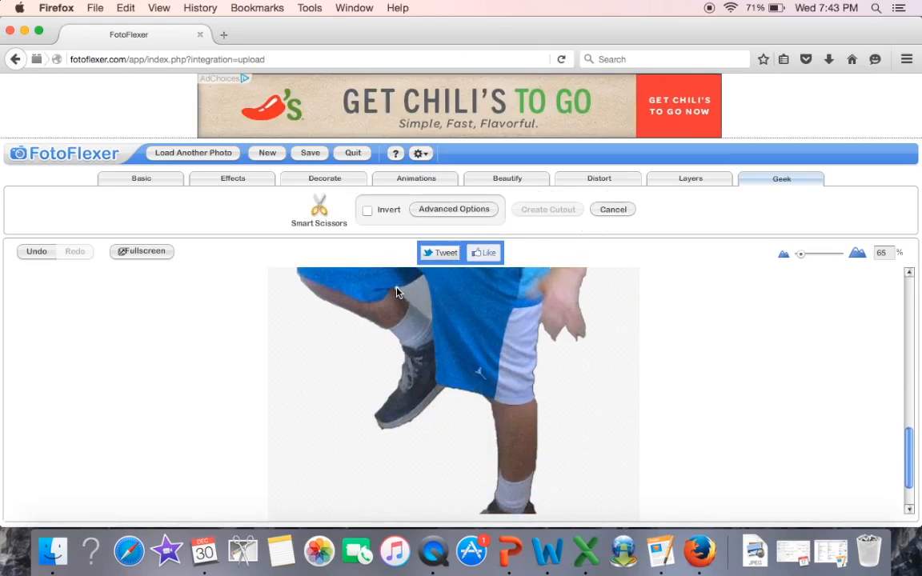
{"action": "left_click", "coordinate": [397, 288]}
{"action": "left_click", "coordinate": [430, 324]}
{"action": "left_click", "coordinate": [394, 296]}
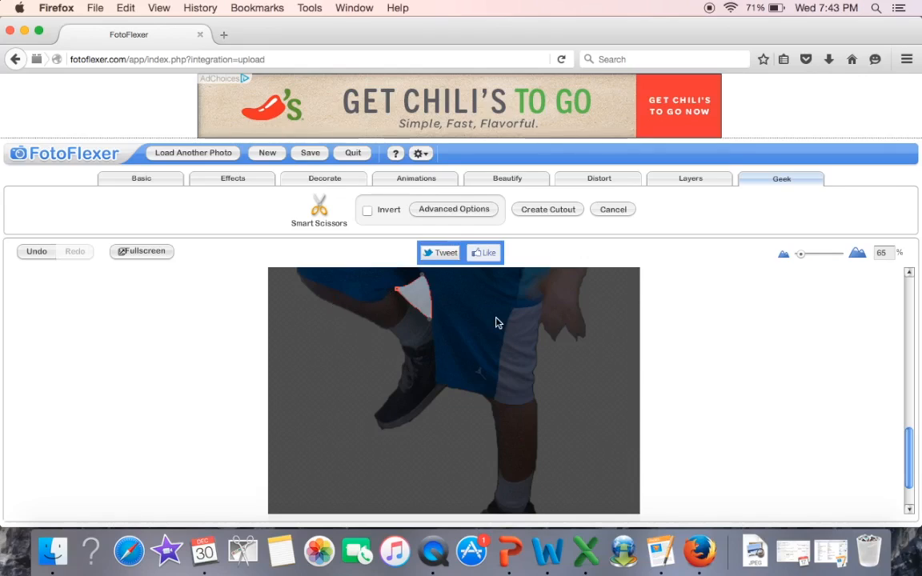
{"action": "left_click", "coordinate": [367, 209]}
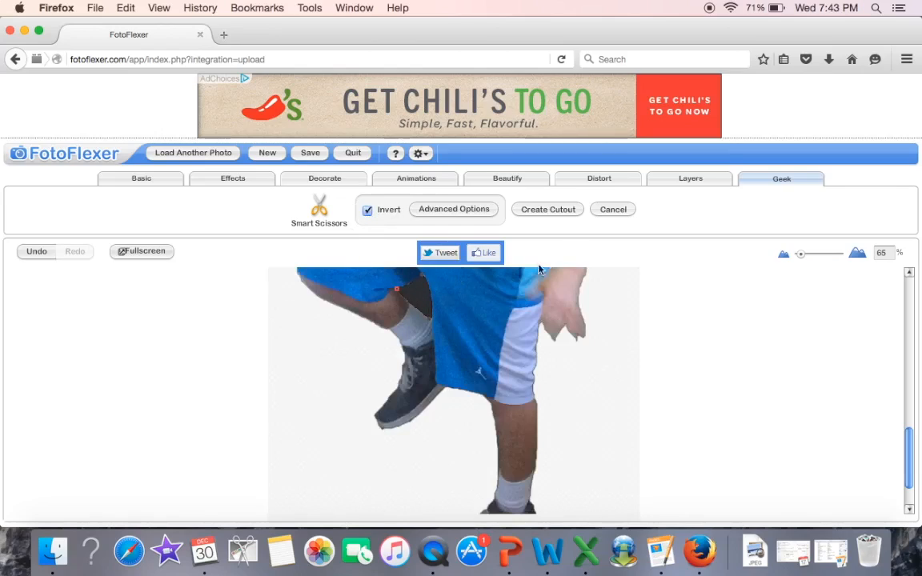
{"action": "left_click", "coordinate": [547, 212]}
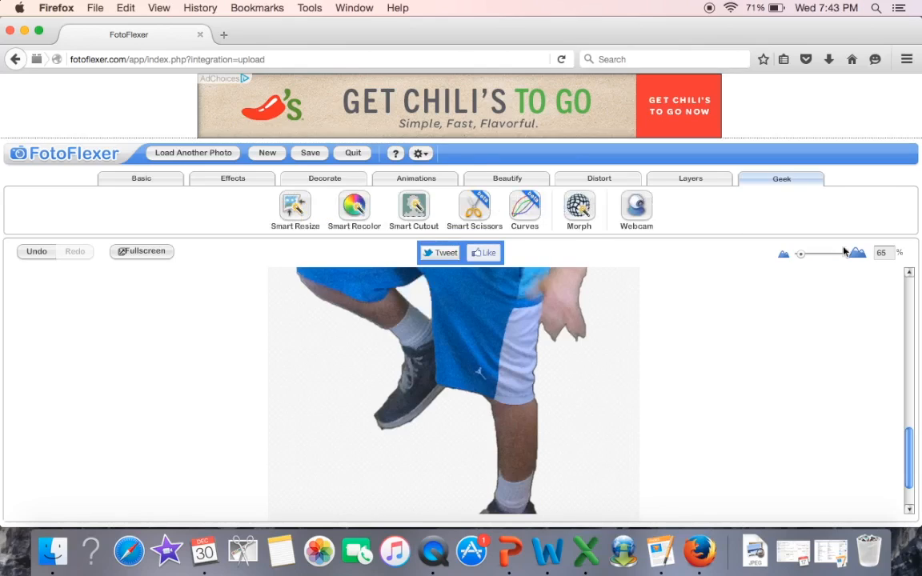
Step: Set up saving the finished cutout to the computer in the PNG (preserves transparency) format
{"action": "left_click_drag", "start_coordinate": [801, 257], "coordinate": [794, 256]}
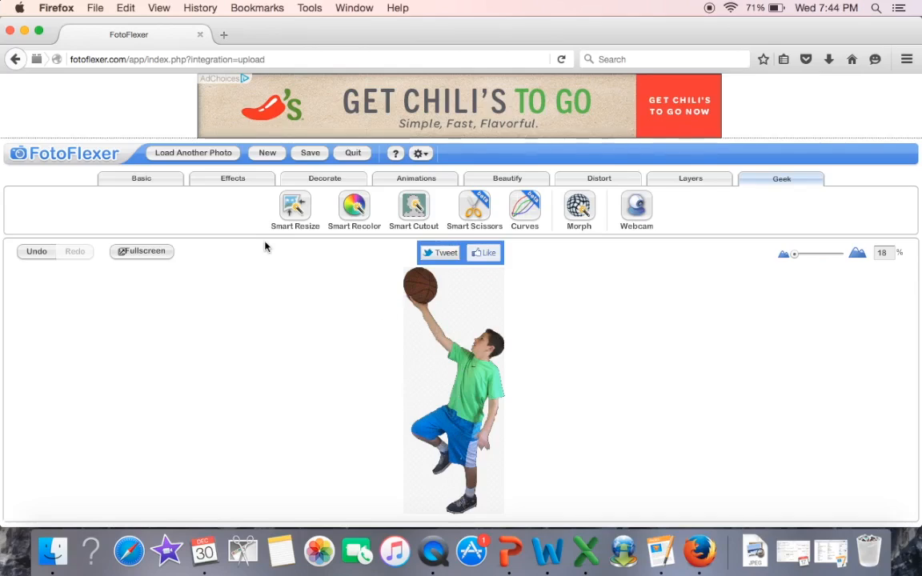
{"action": "left_click", "coordinate": [311, 155]}
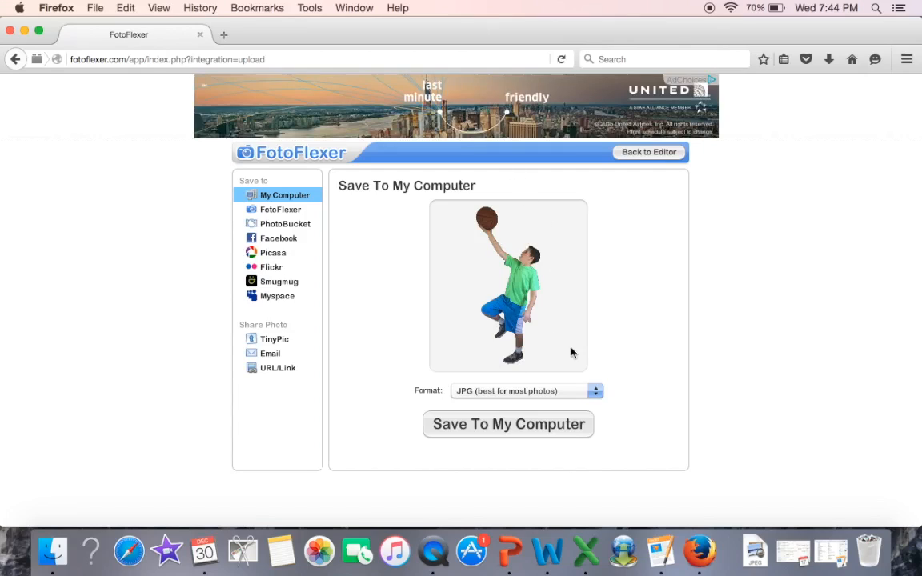
{"action": "left_click", "coordinate": [595, 394]}
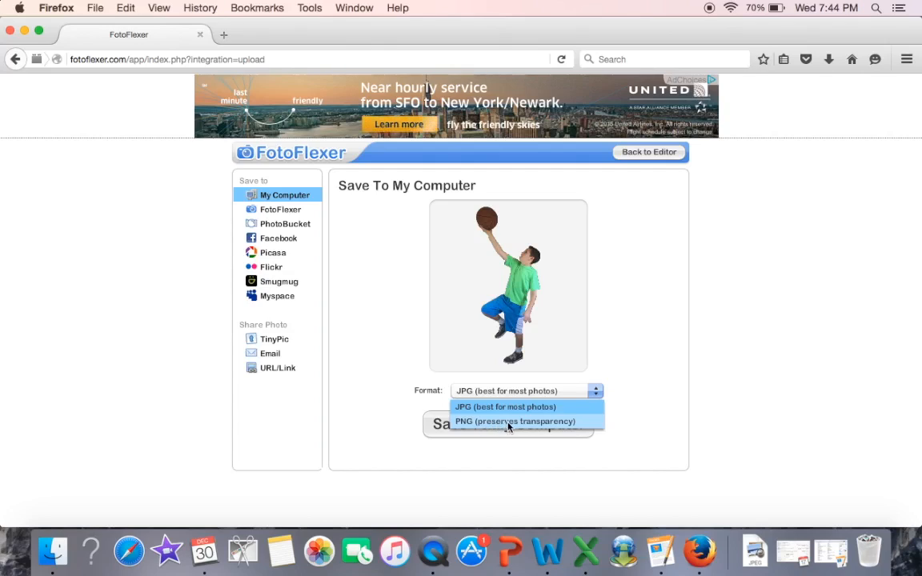
{"action": "left_click", "coordinate": [556, 427]}
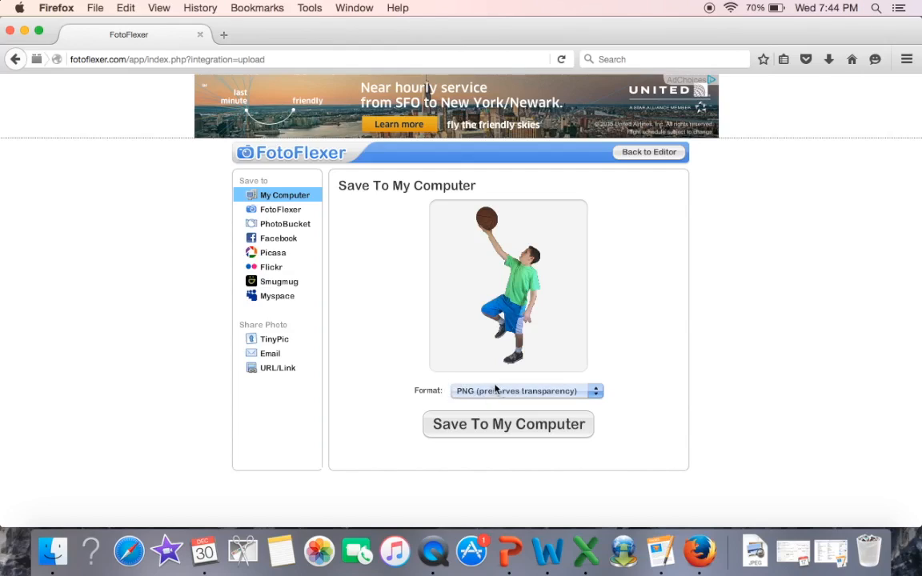
Step: Save the cutout to the Desktop under the file name basketball.png
{"action": "left_click", "coordinate": [520, 430]}
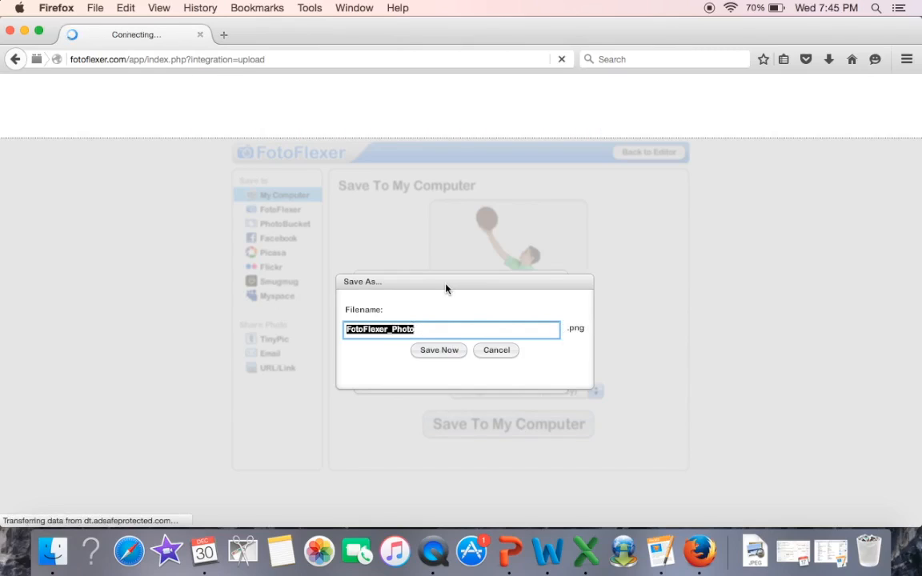
{"action": "type", "text": "bask"}
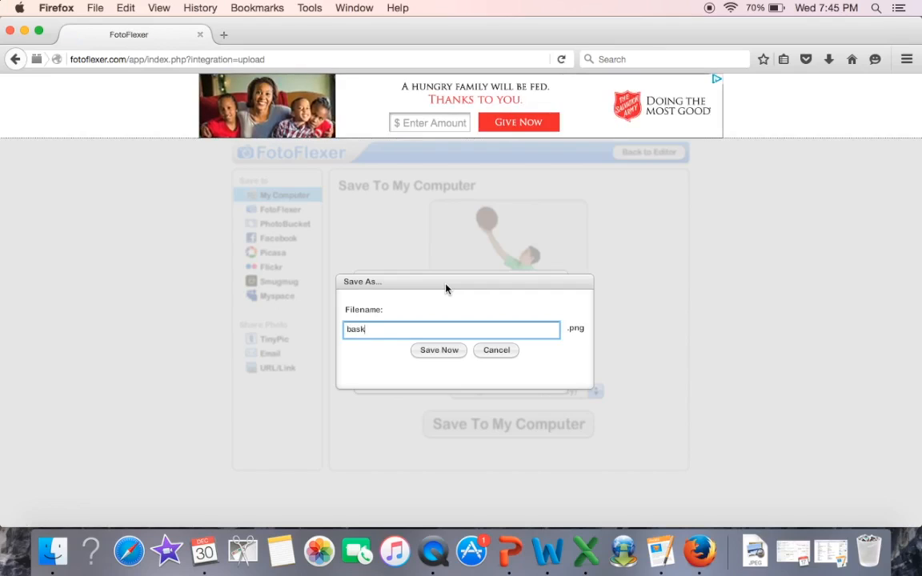
{"action": "type", "text": "etball"}
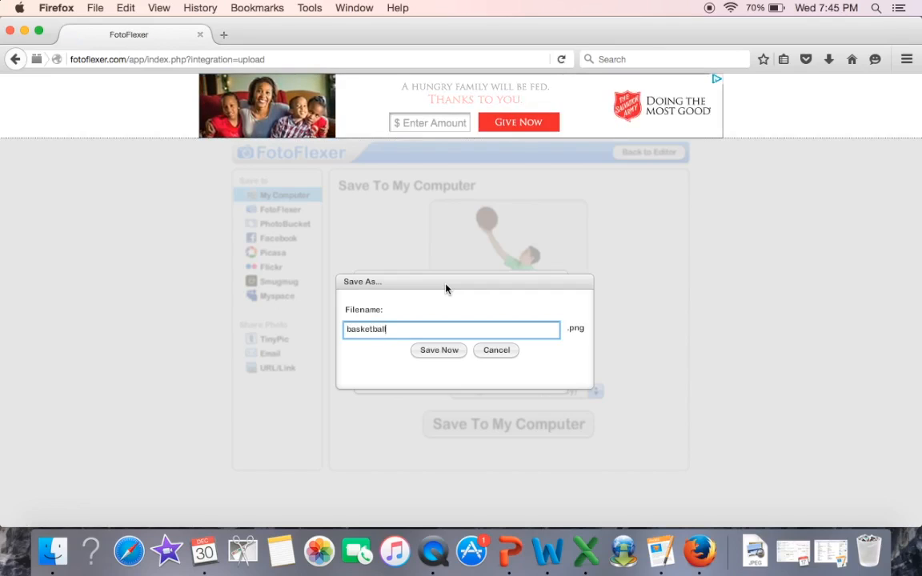
{"action": "left_click", "coordinate": [444, 351]}
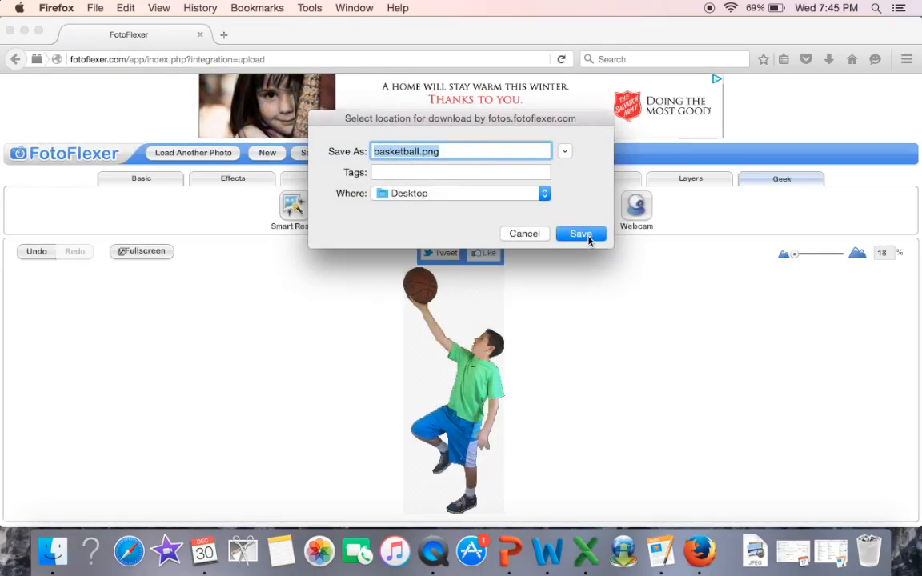
{"action": "left_click", "coordinate": [589, 235]}
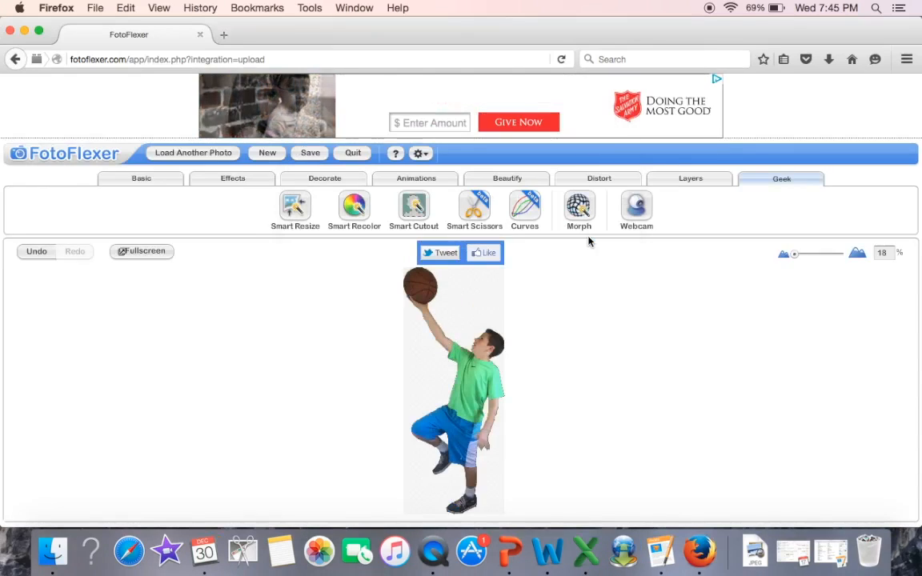
Step: Minimize the browser, open layup.JPG and basketball.png from the desktop in Preview, and place them side by side to compare the original with the cutout
{"action": "left_click", "coordinate": [24, 31]}
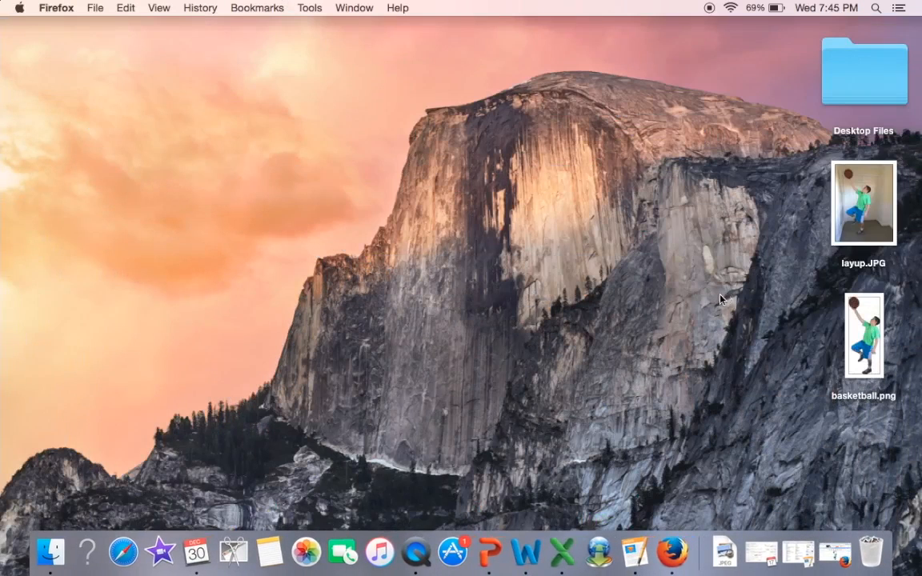
{"action": "left_click", "coordinate": [873, 202]}
{"action": "double_click", "coordinate": [873, 201]}
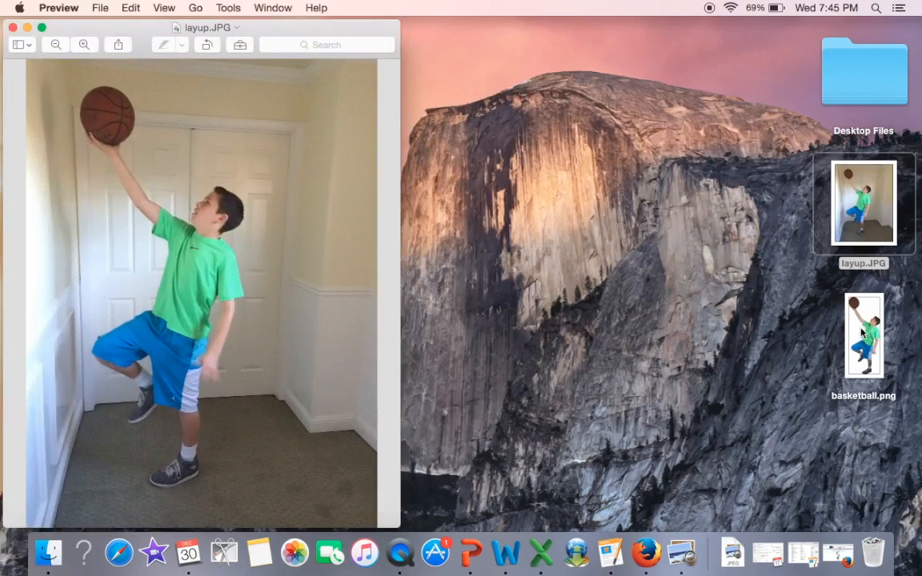
{"action": "double_click", "coordinate": [862, 332]}
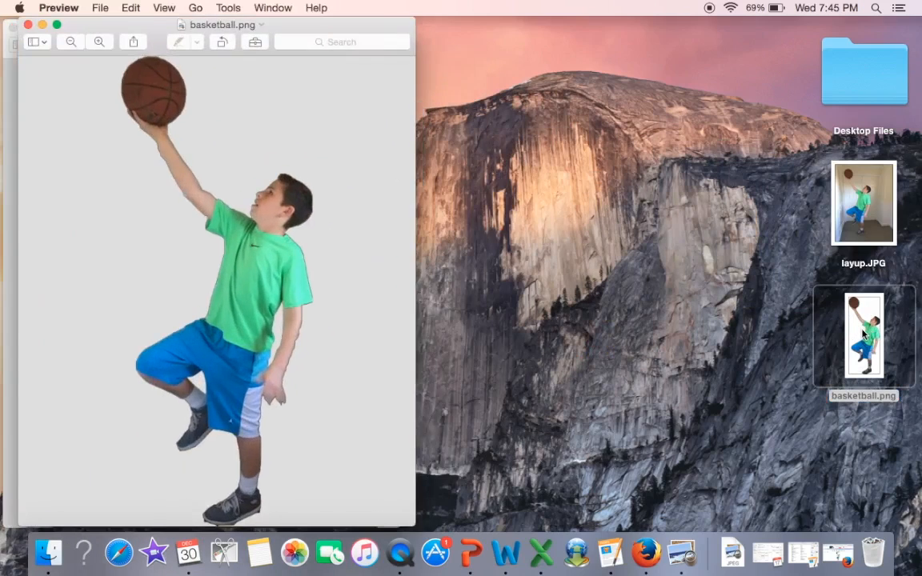
{"action": "left_click_drag", "start_coordinate": [264, 27], "coordinate": [540, 33]}
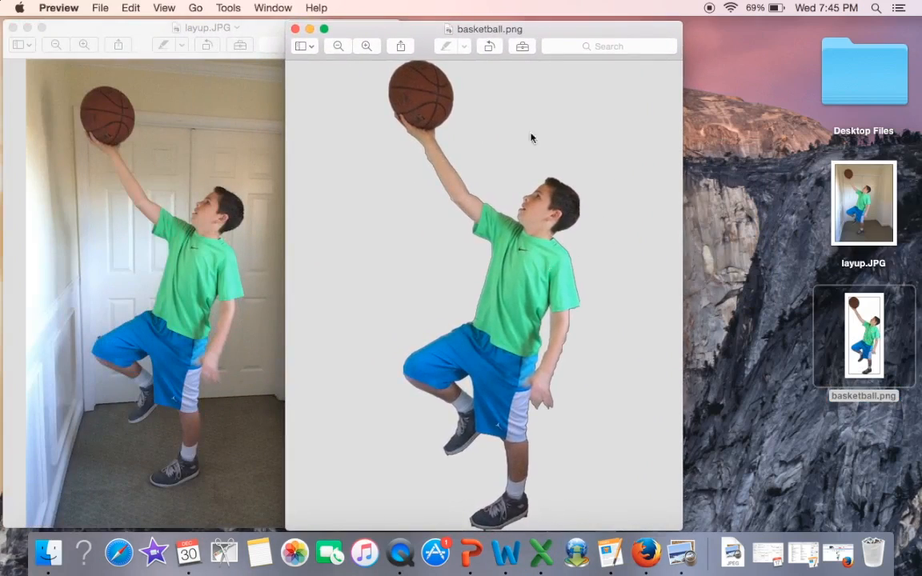